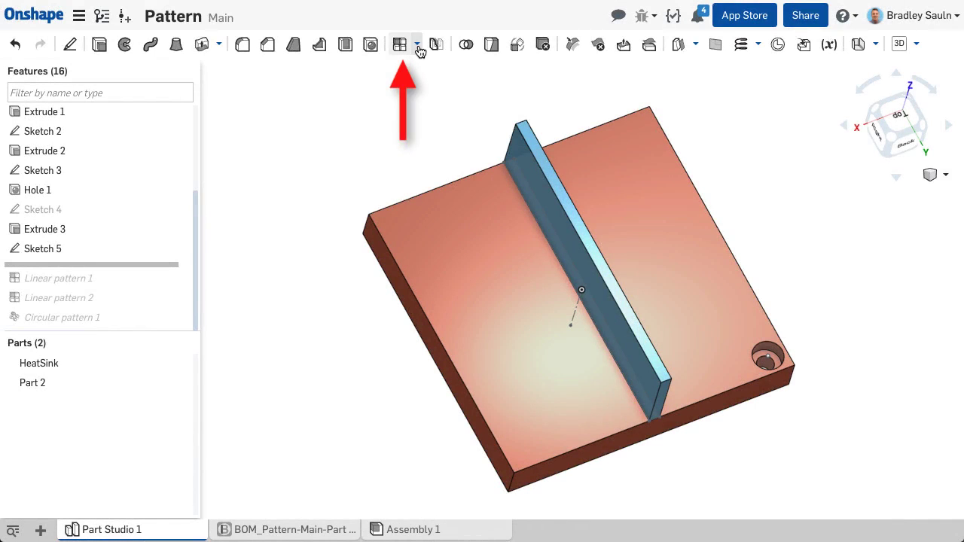
Start a new Linear pattern from the Pattern list for the fin, Part 2
click(417, 46)
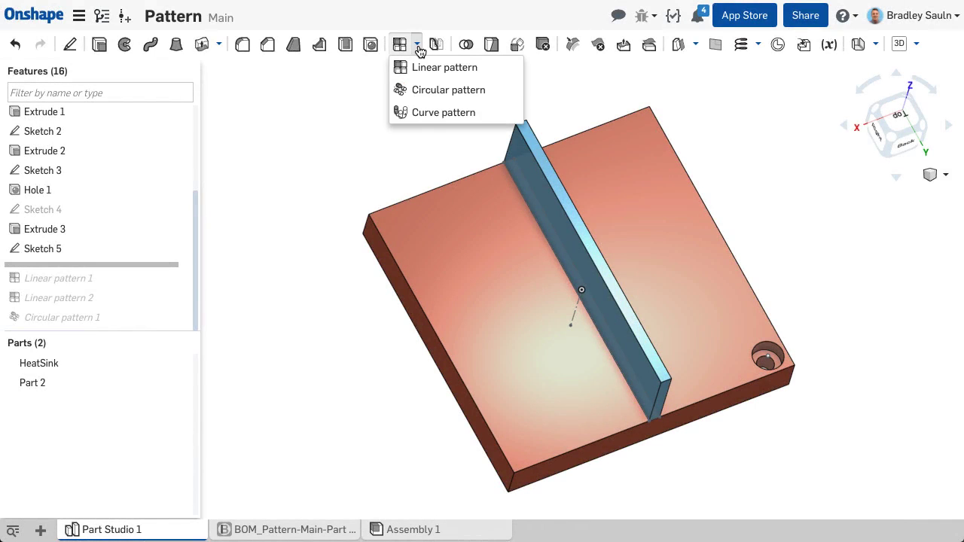
click(456, 67)
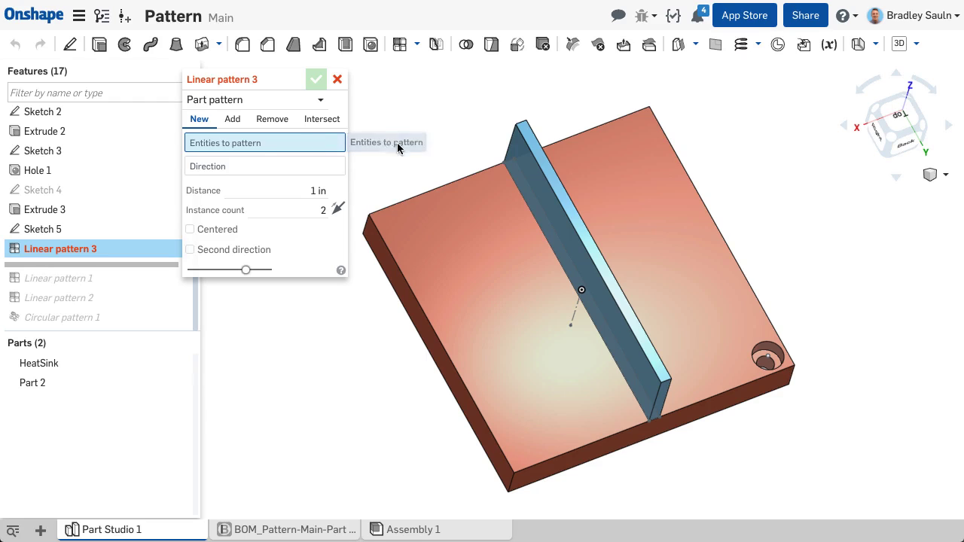
Pattern fin Part 2 along the base's top edge
click(532, 151)
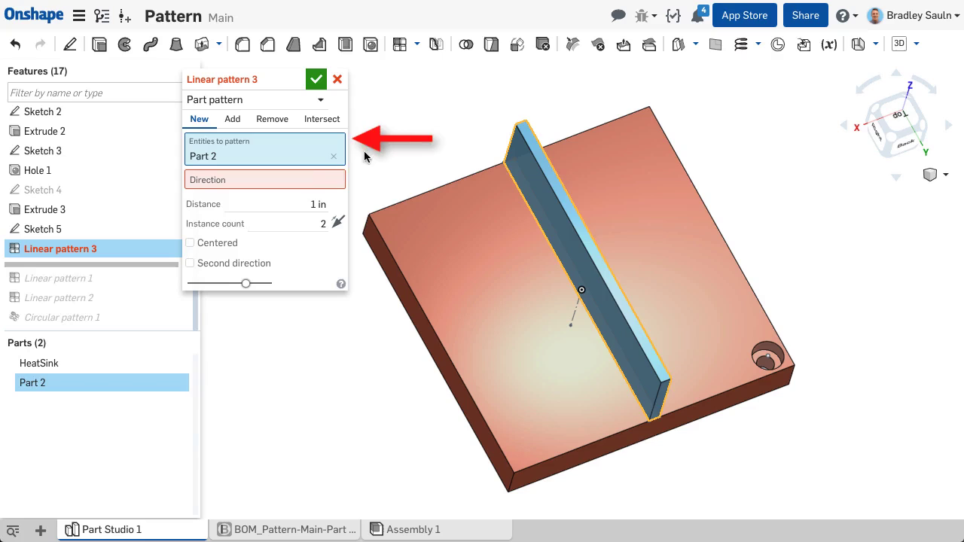
click(329, 179)
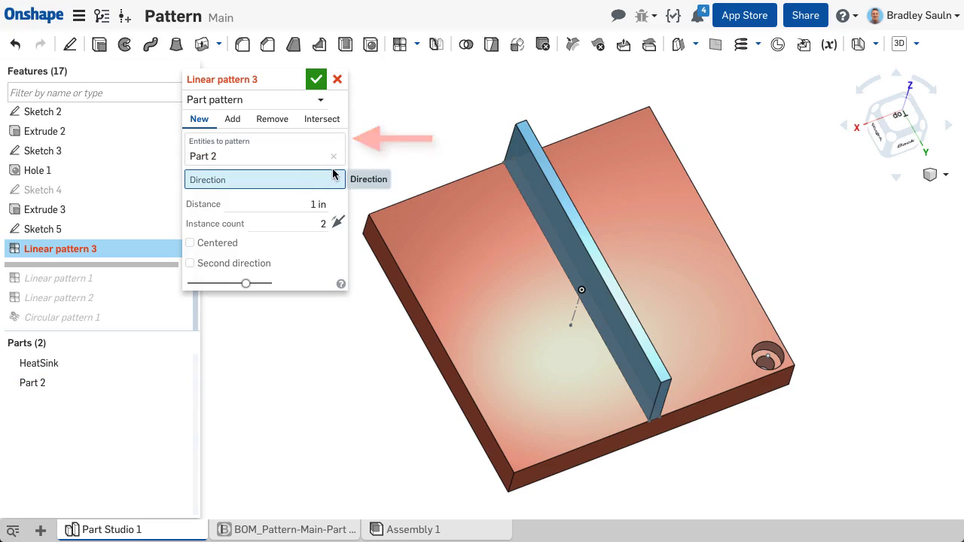
click(463, 179)
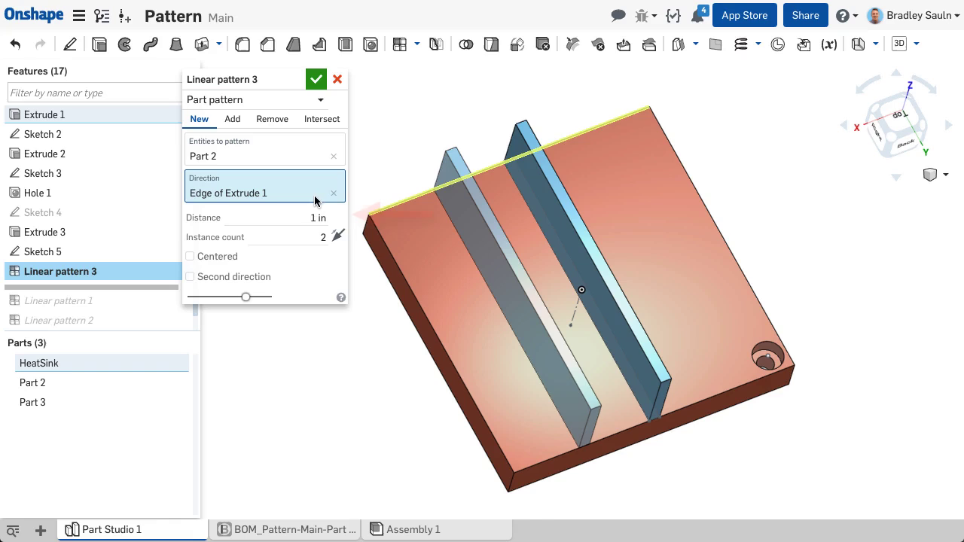
Set 0.3 in spacing and 5 instances, centered, in Add mode
click(307, 217)
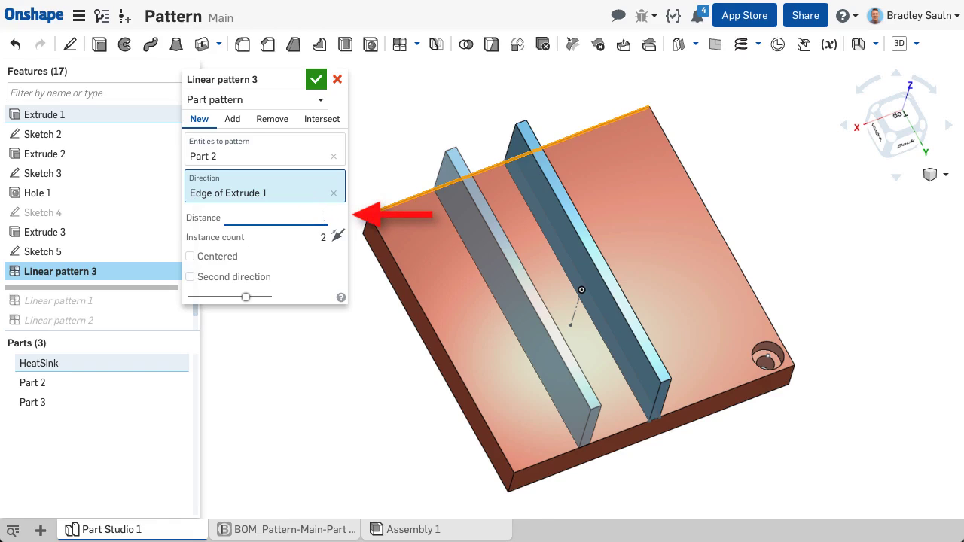
text(.3)
key(Return)
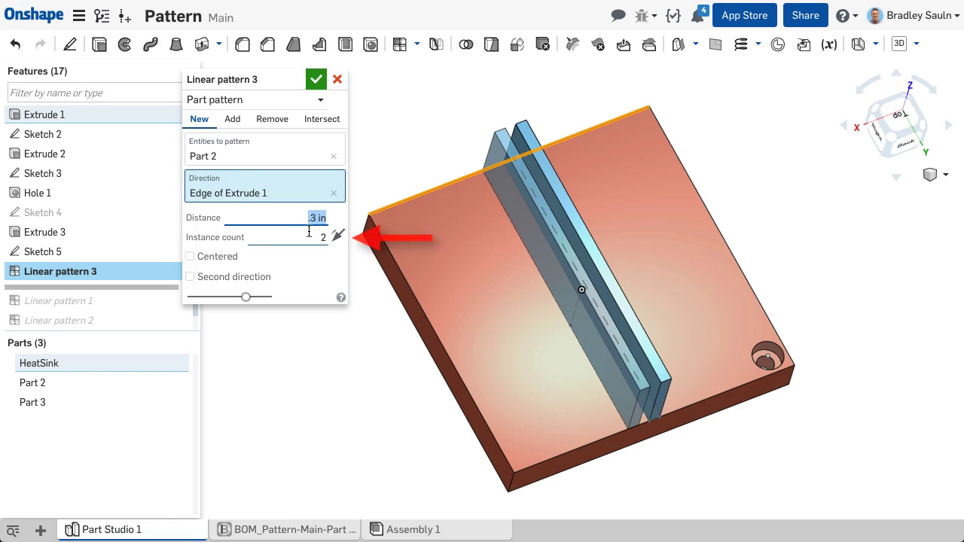
key(Tab)
text(5)
key(Return)
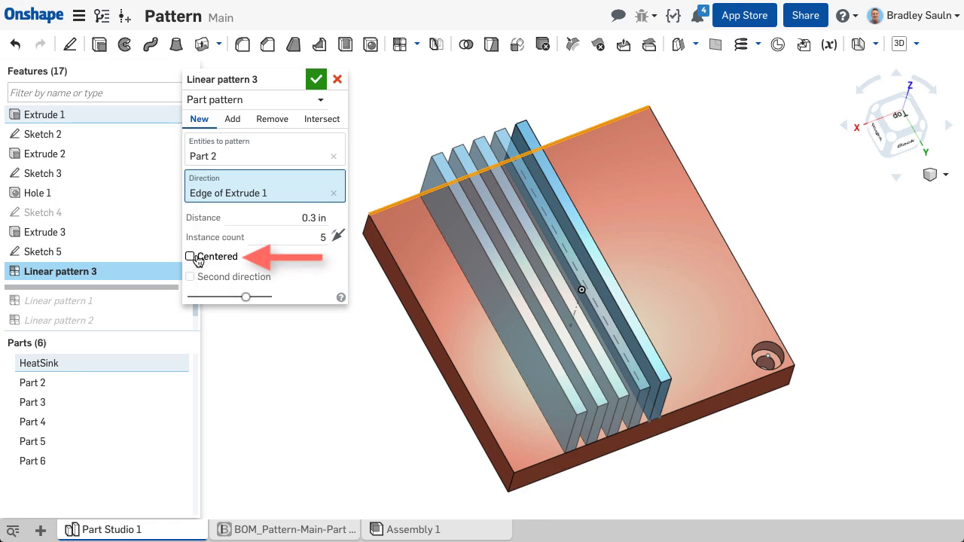
click(192, 256)
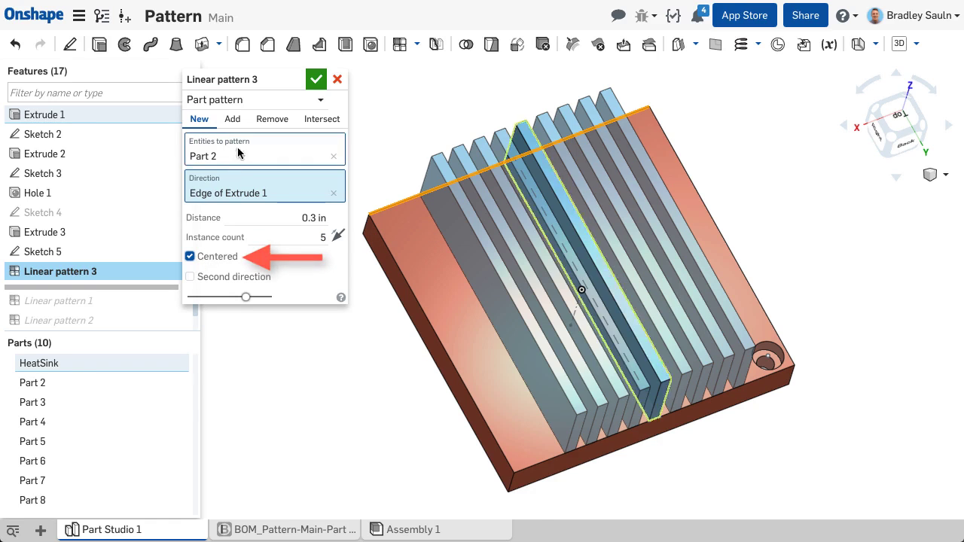
click(232, 120)
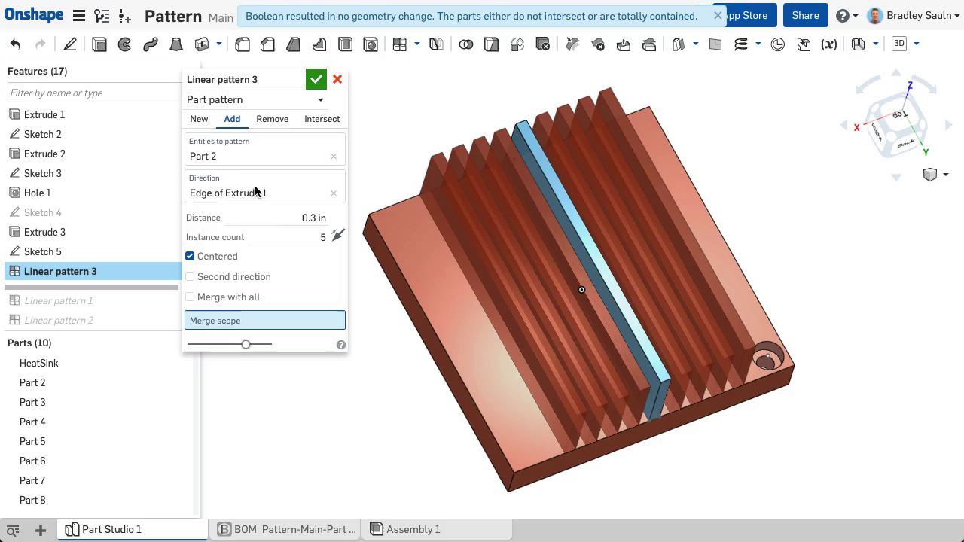
Set the merge scope to the HeatSink base and accept Linear pattern 3
click(419, 296)
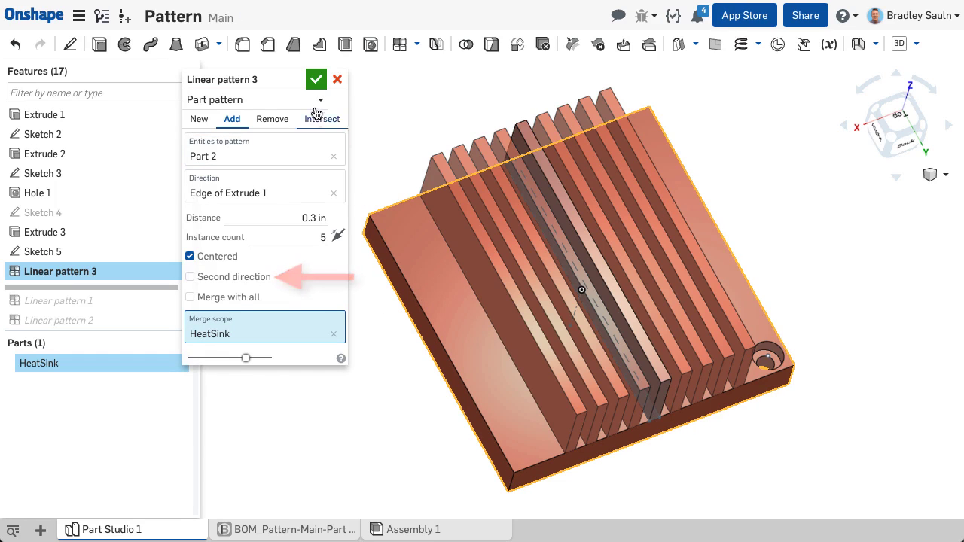
click(315, 81)
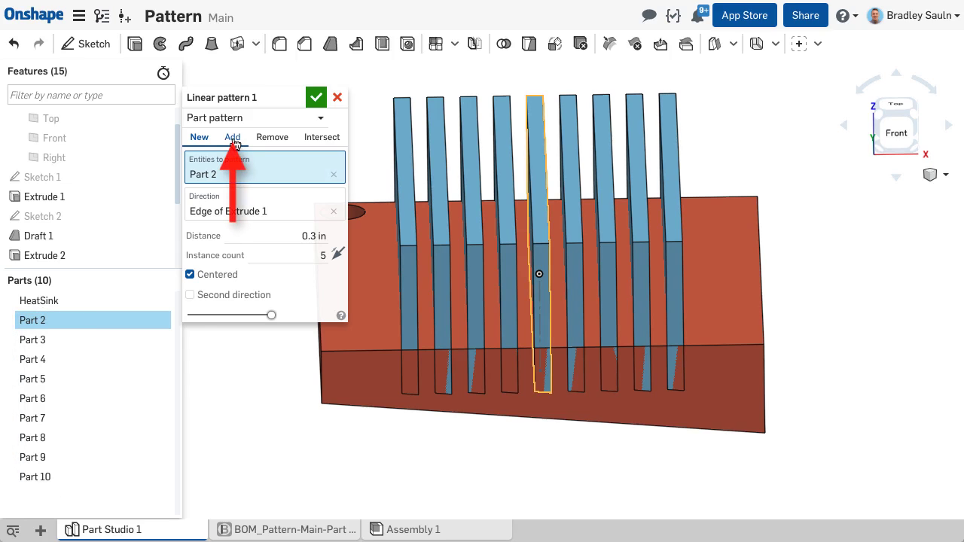
Preview the fin pattern's Add, Remove and Intersect results against HeatSink from an angled view
click(233, 139)
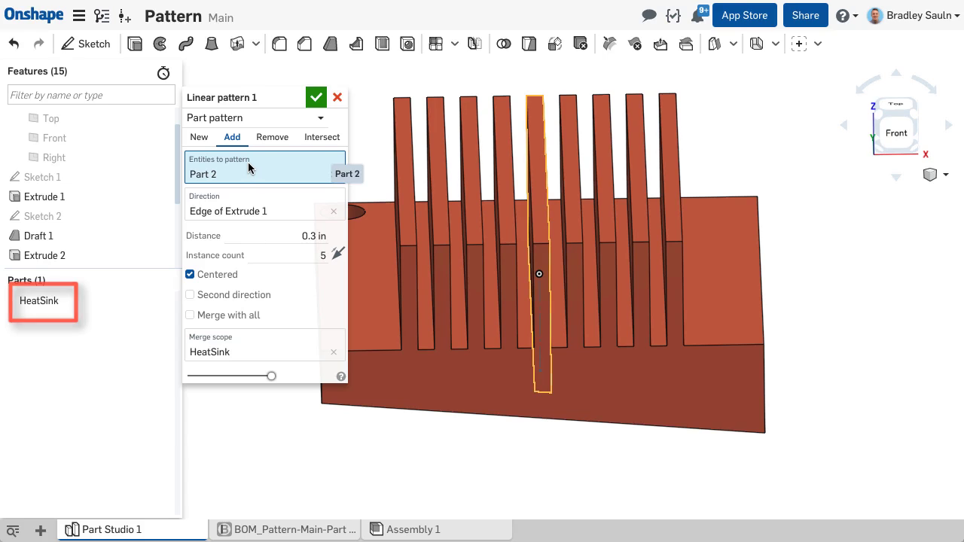
click(270, 139)
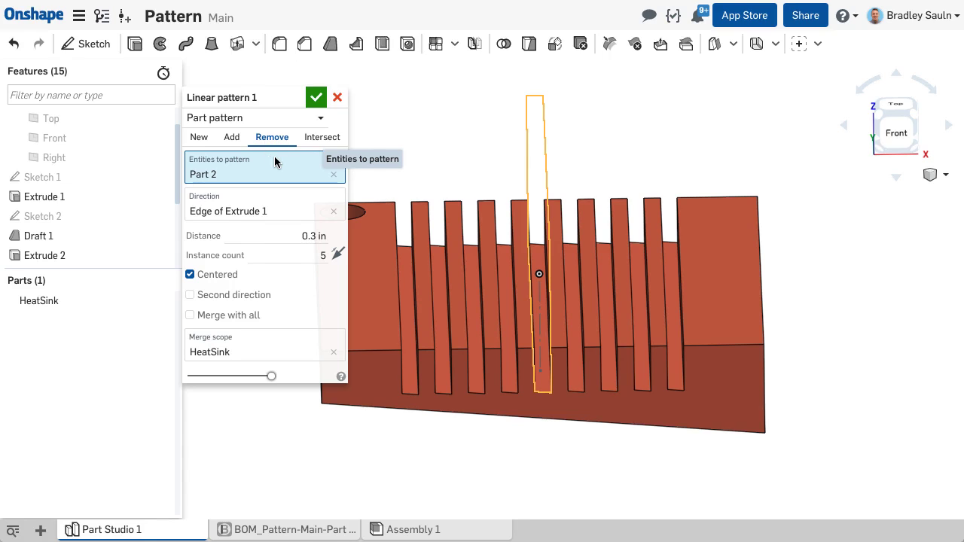
click(320, 143)
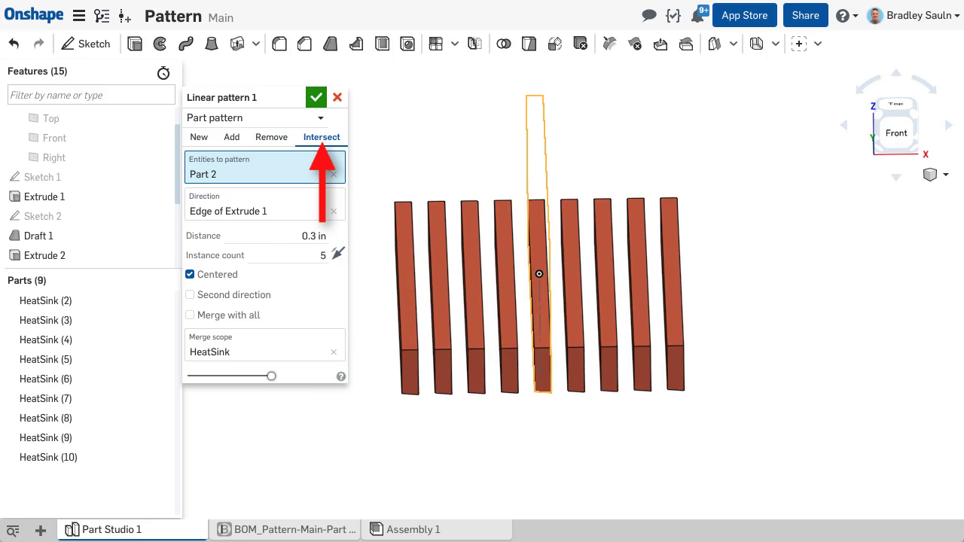
key(shift+7)
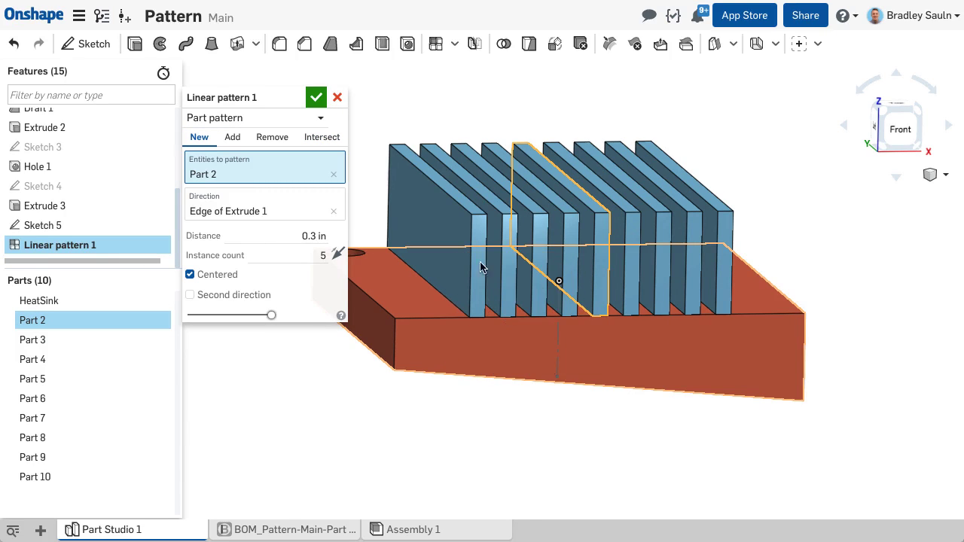
click(323, 141)
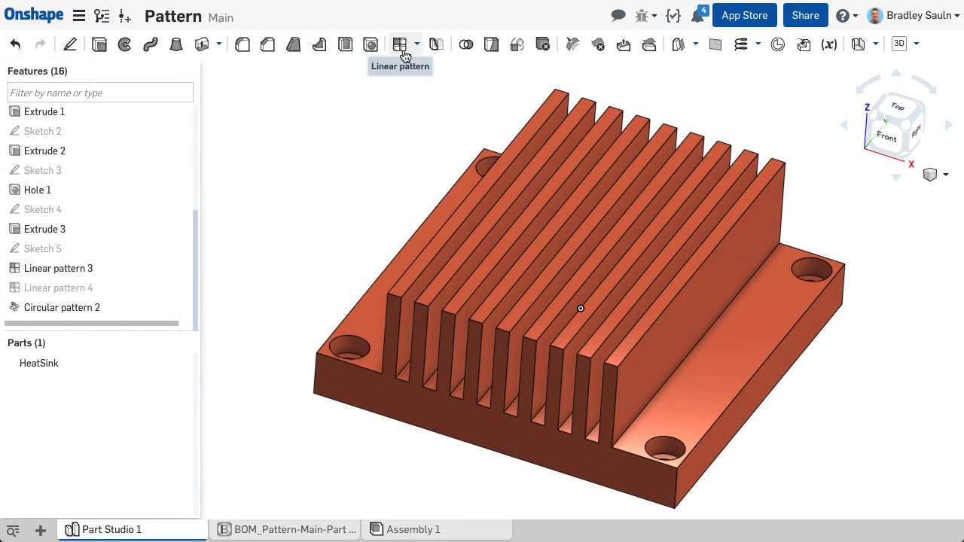
Pattern the whole HeatSink along the Extrude 1 side face with 5 in spacing and 5 instances
click(404, 54)
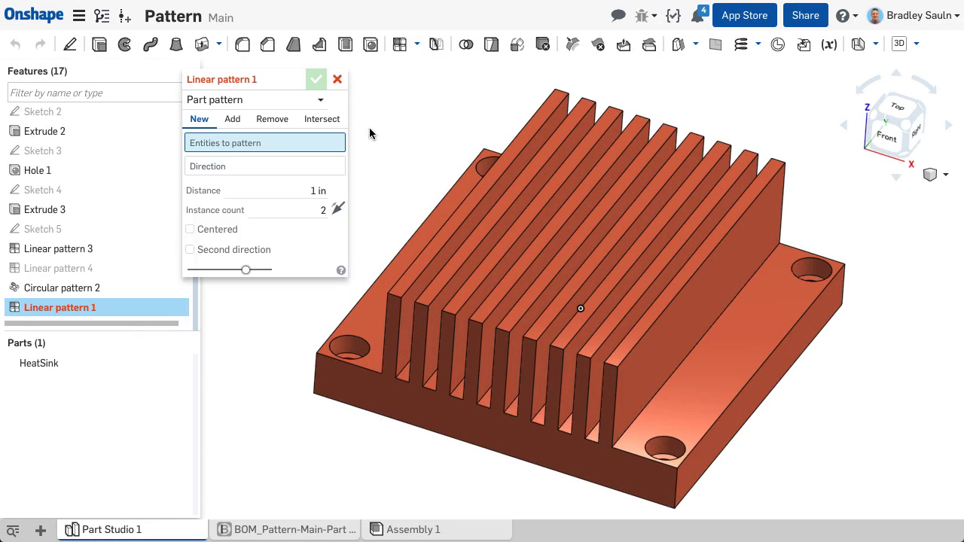
click(708, 465)
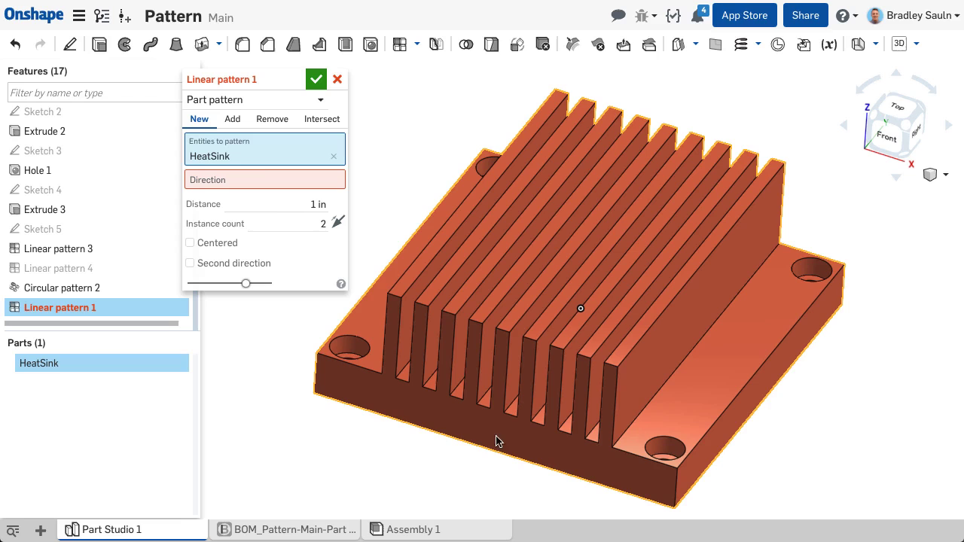
click(261, 178)
click(704, 456)
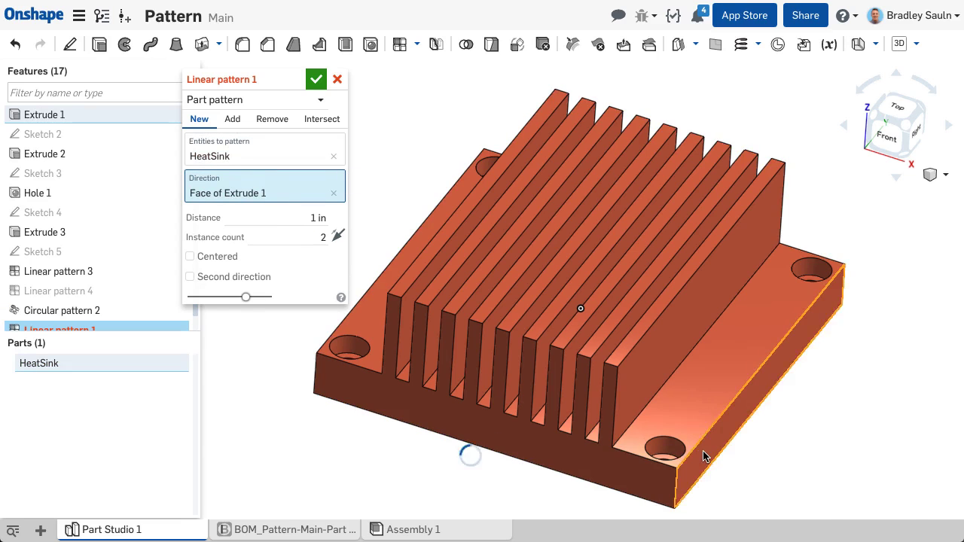
click(266, 220)
text(5)
key(Tab)
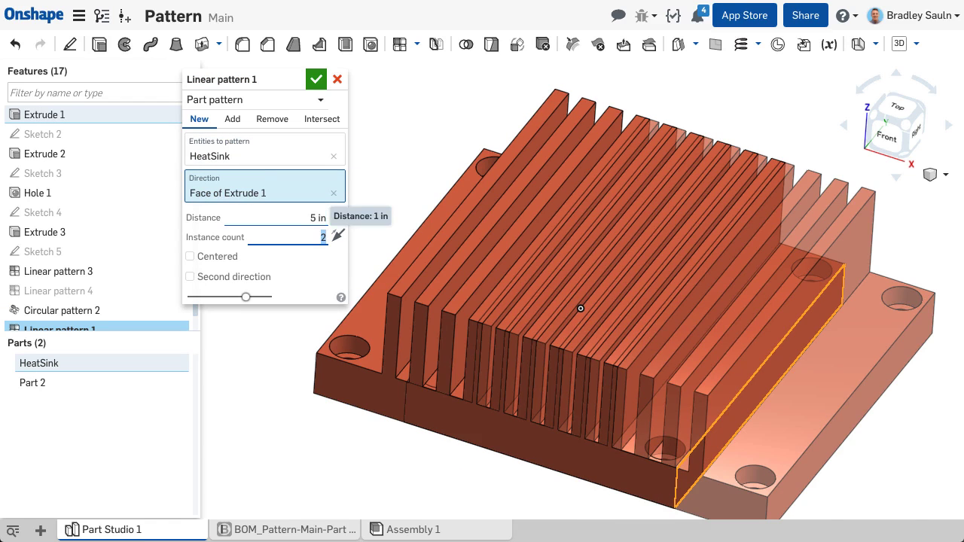
text(5)
key(Return)
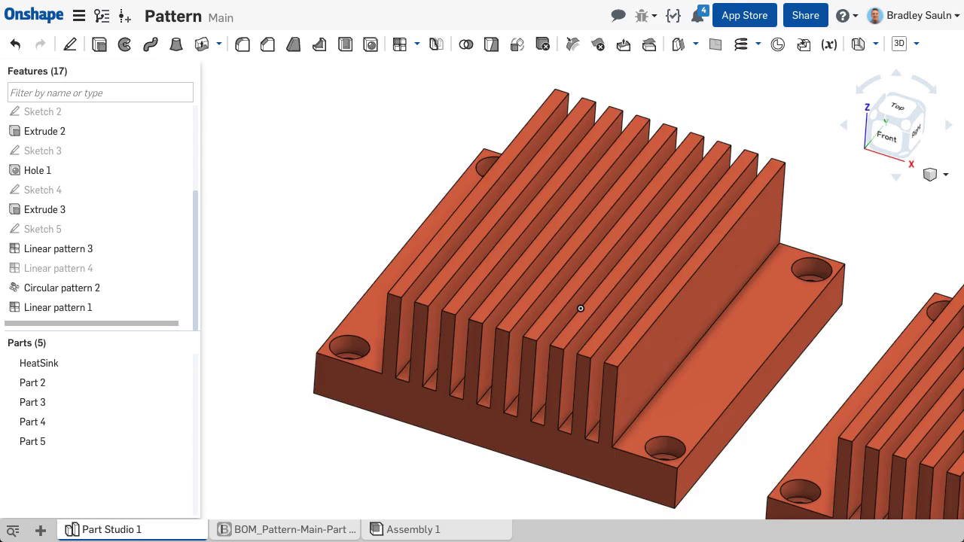
key(f)
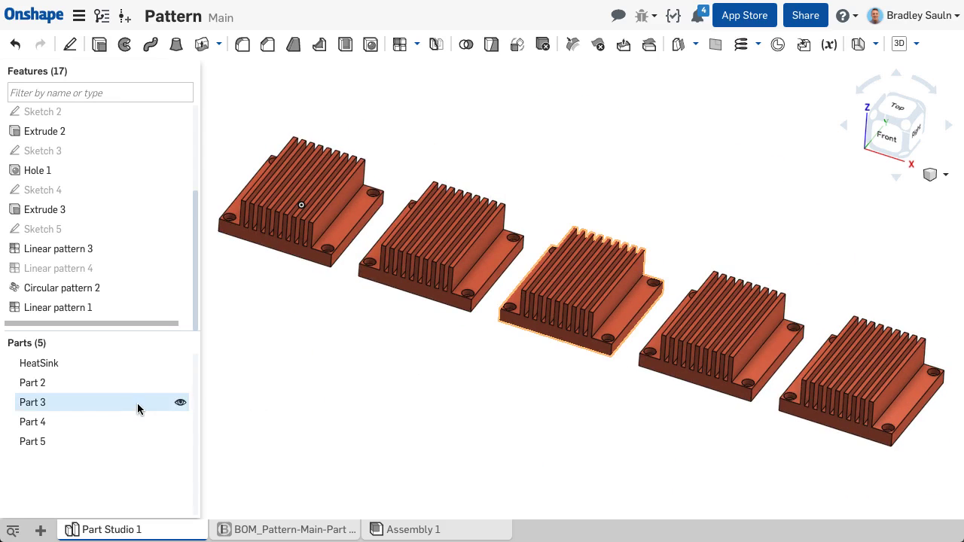
Update the openBoM list to show HeatSink and Parts 2–5, quantity 1 each
click(261, 531)
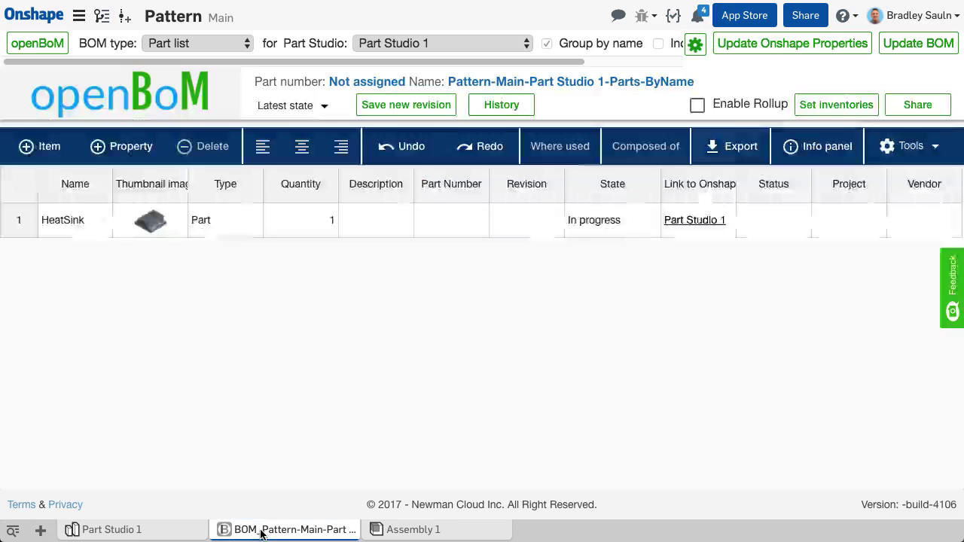
click(912, 44)
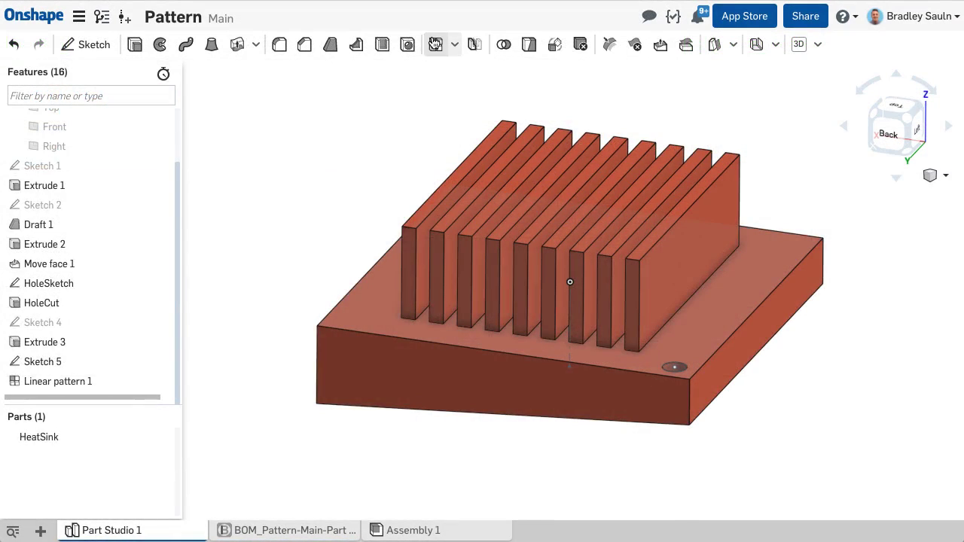
Create Linear pattern 2 of HoleSketch and HoleCut along the base's front edge
click(435, 44)
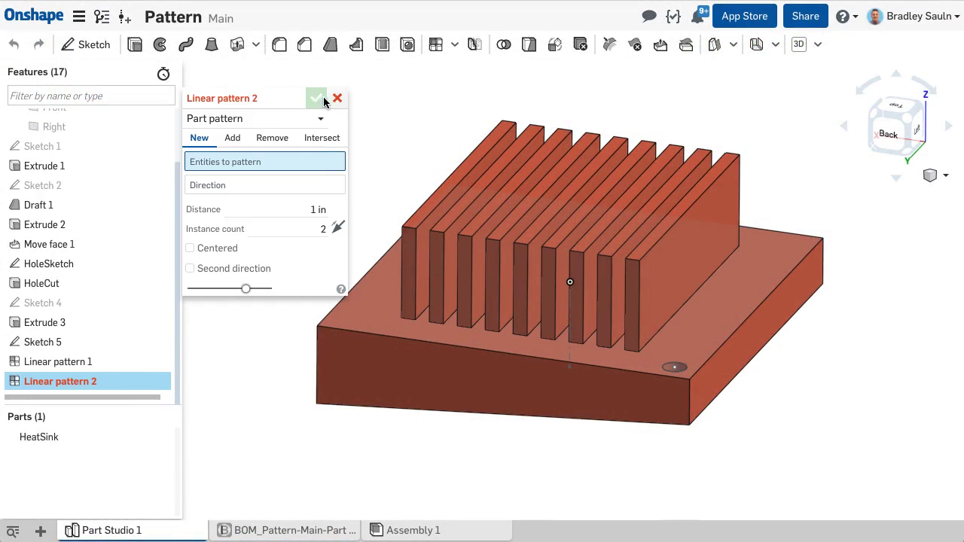
click(263, 118)
click(254, 158)
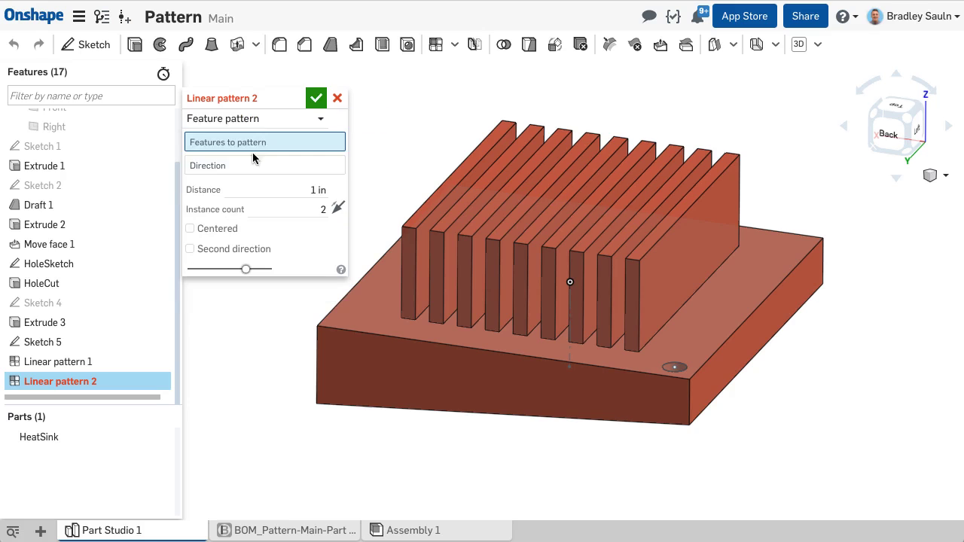
click(80, 265)
click(68, 282)
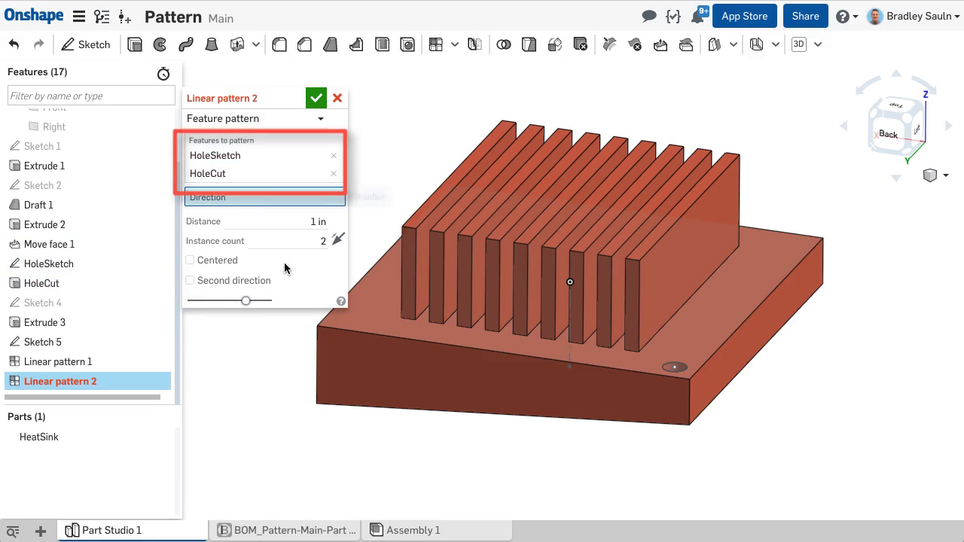
click(380, 339)
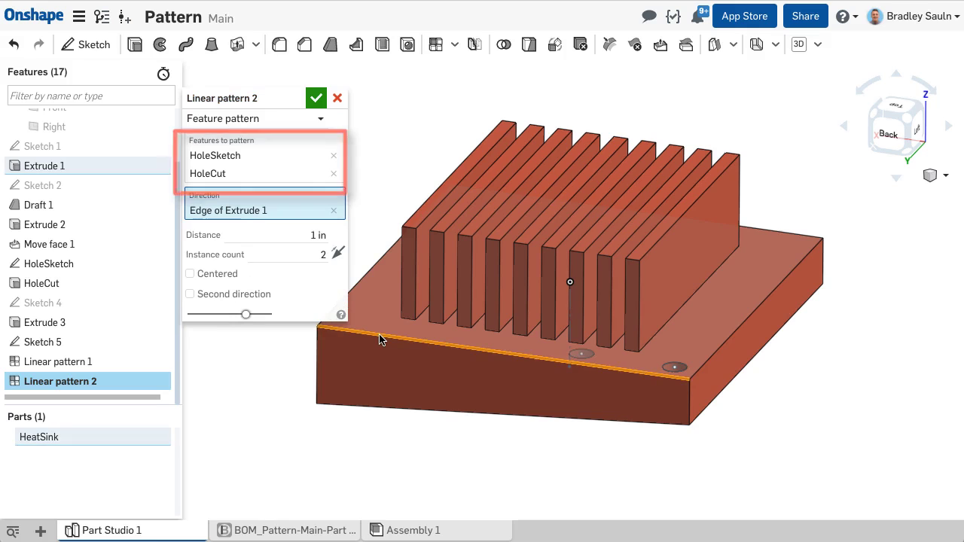
click(316, 99)
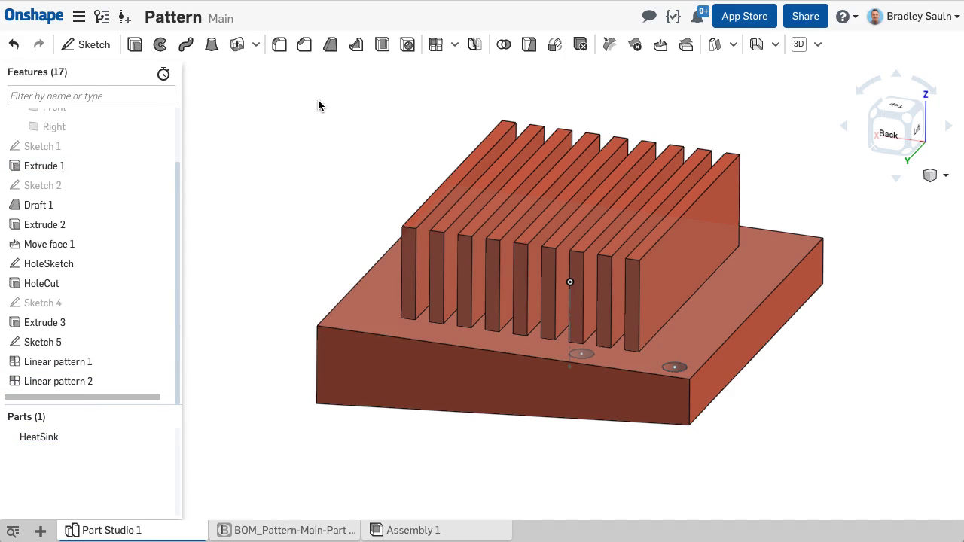
Review HoleCut's settings, then add a section view through the base
double_click(116, 281)
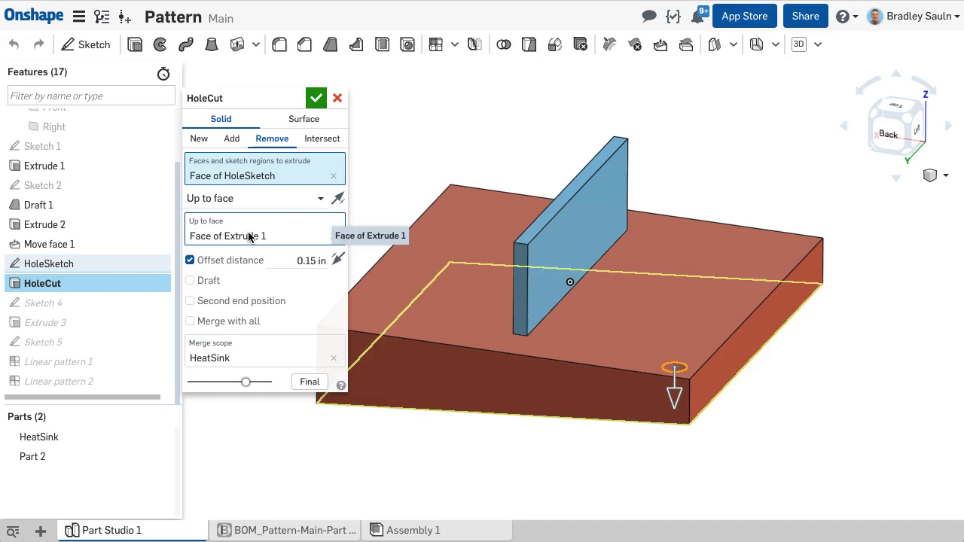
click(316, 99)
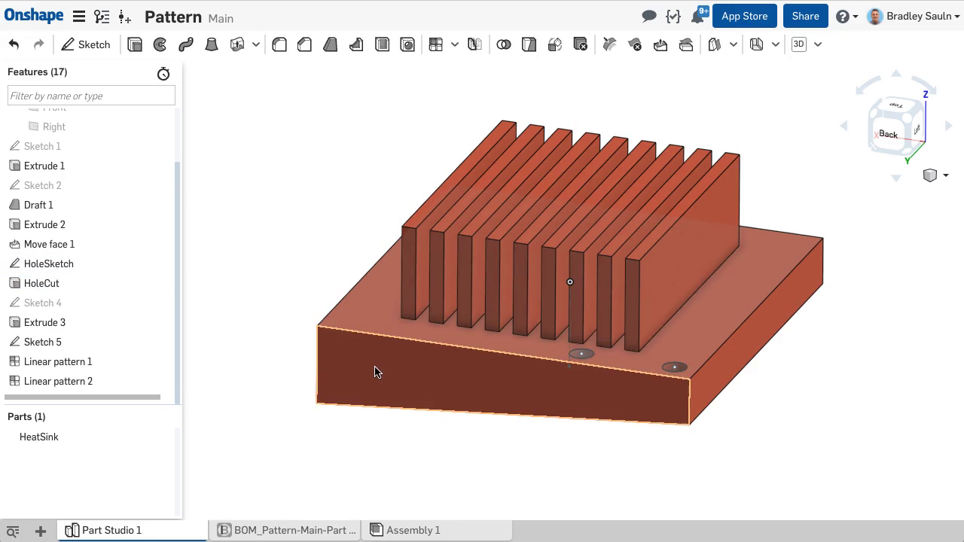
right_click(377, 372)
click(354, 372)
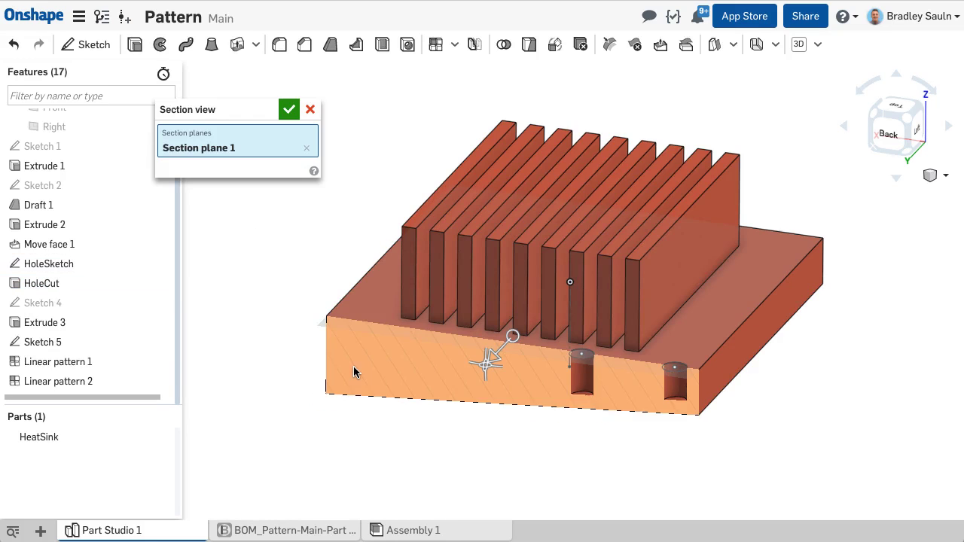
Edit Linear pattern 2 to 4 instances so four holes are cut
double_click(115, 381)
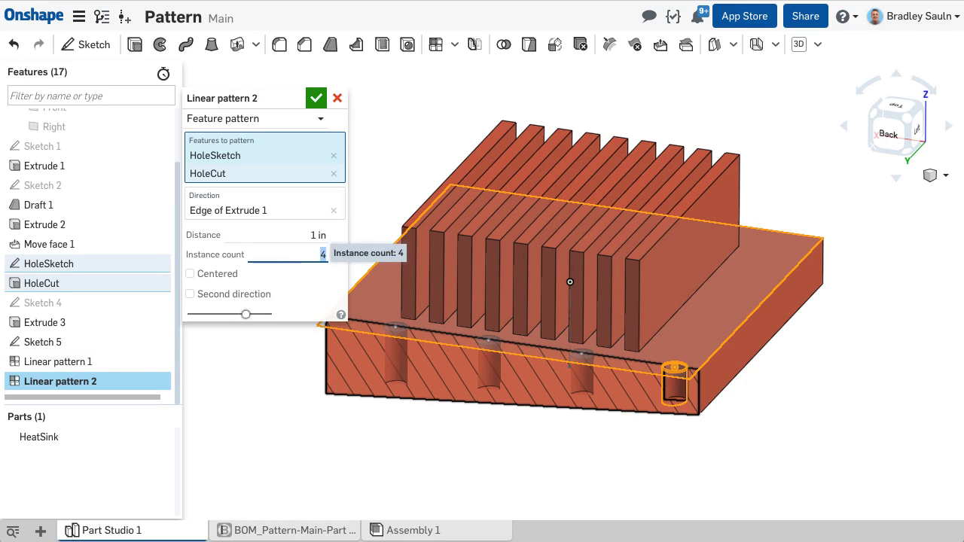
right_drag(415, 447, 434, 427)
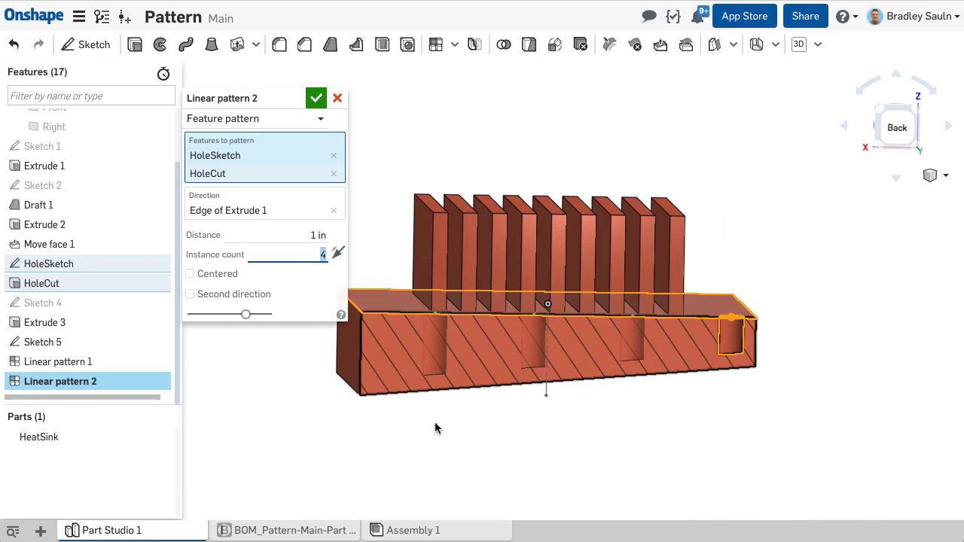
click(316, 98)
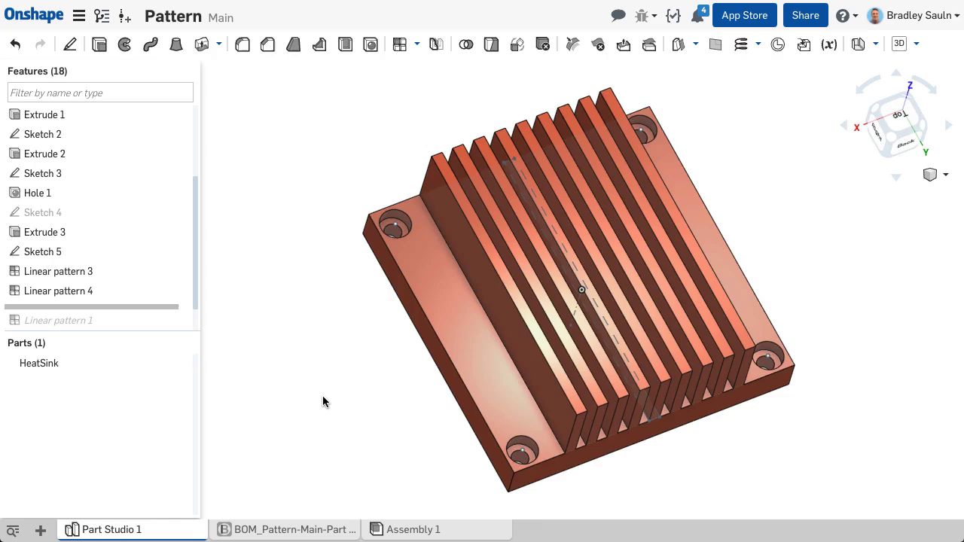
Start a new Circular pattern set to pattern faces
right_drag(322, 402, 419, 248)
click(417, 43)
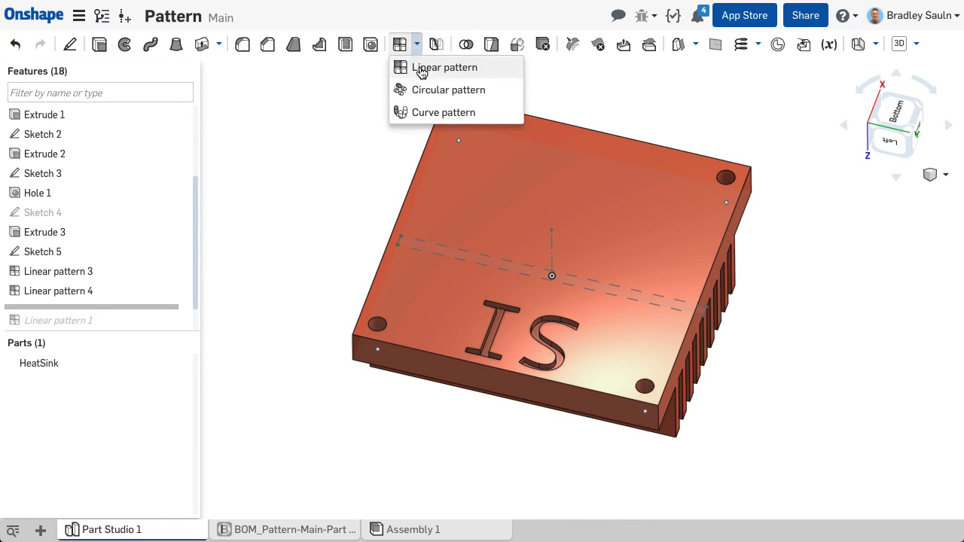
click(430, 89)
click(332, 99)
click(276, 162)
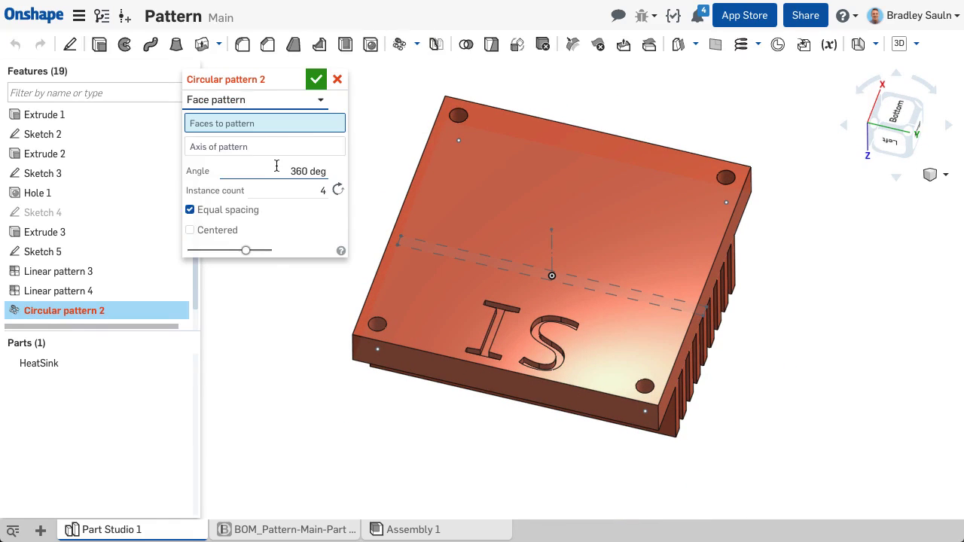
Build a pocket-face selection of the engraved I and S letters for the pattern
right_click(383, 115)
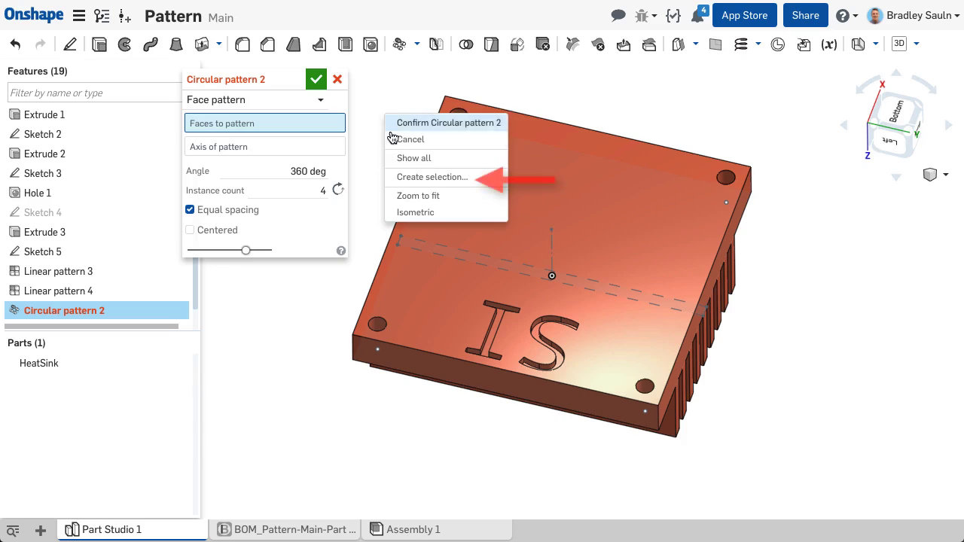
click(407, 178)
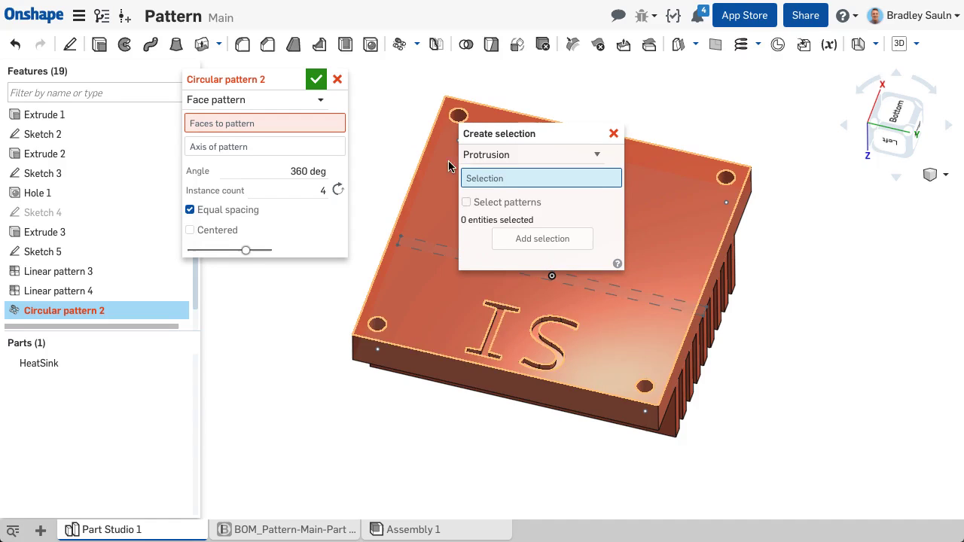
click(488, 155)
key(Escape)
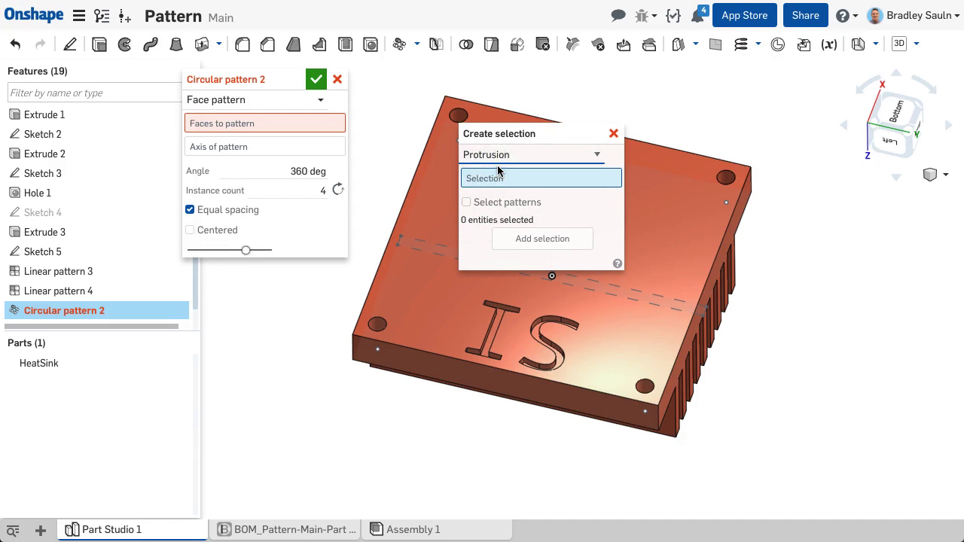
click(499, 330)
click(538, 336)
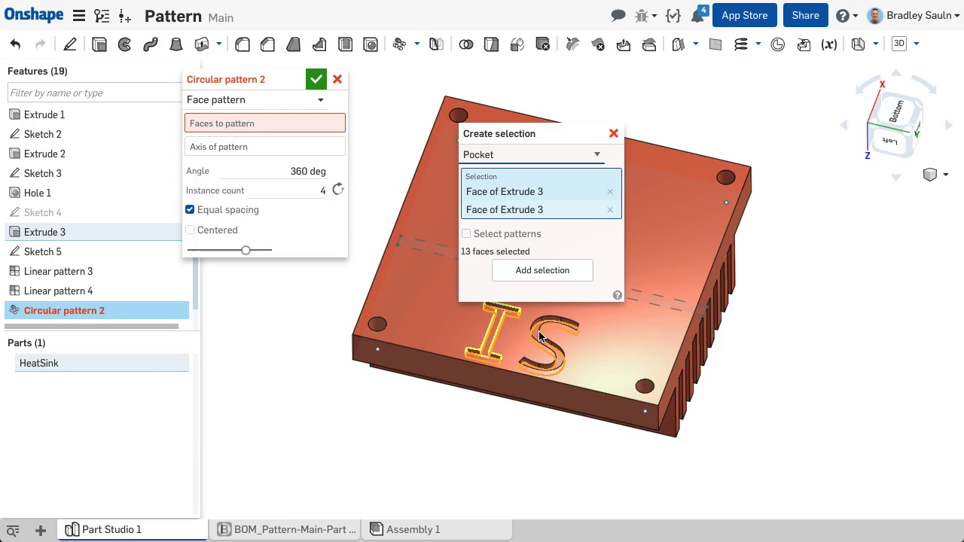
click(542, 270)
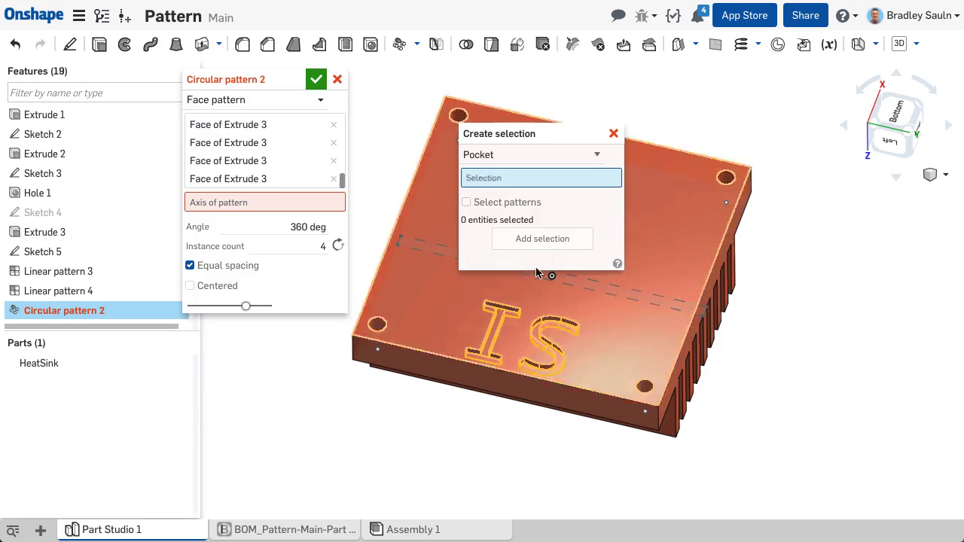
Use the central Sketch 5 vertical line as the axis and edit the instance count
click(321, 202)
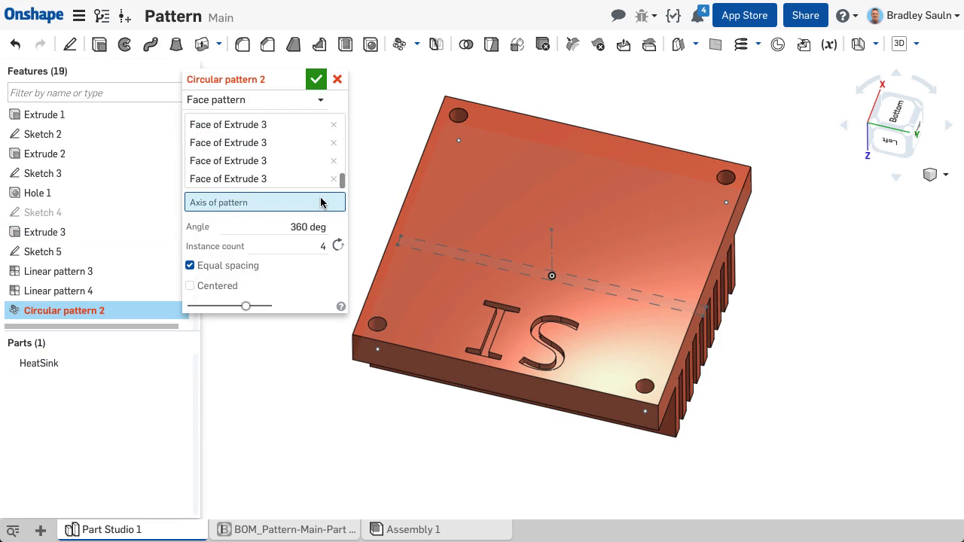
click(552, 250)
click(324, 259)
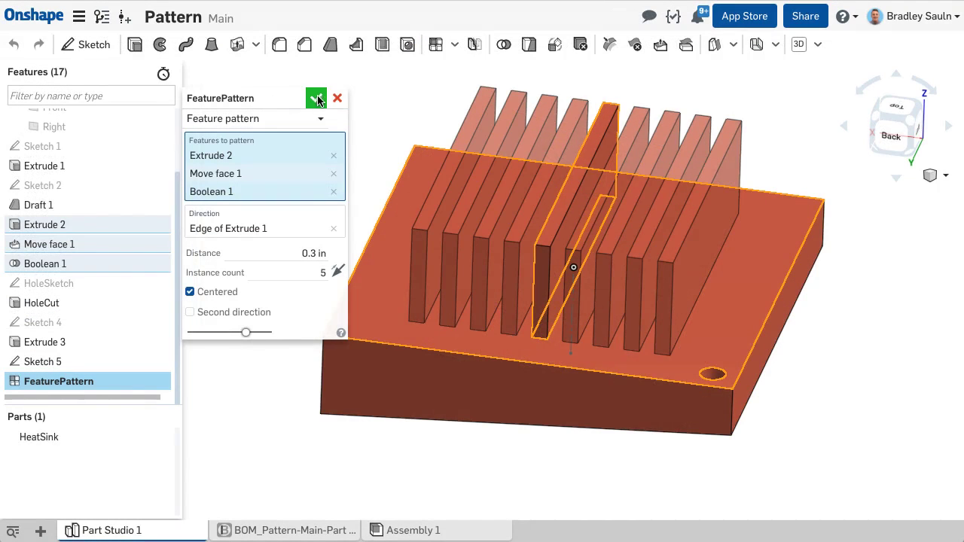
Accept the fin feature pattern, then suppress FeaturePattern
click(316, 98)
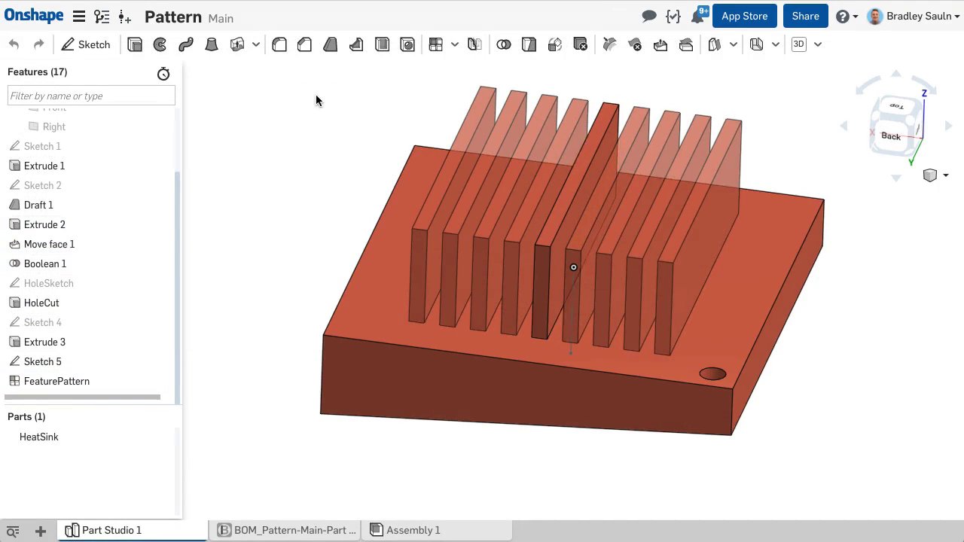
right_click(151, 385)
click(154, 436)
Start a Linear face pattern using the single fin's faces
click(435, 44)
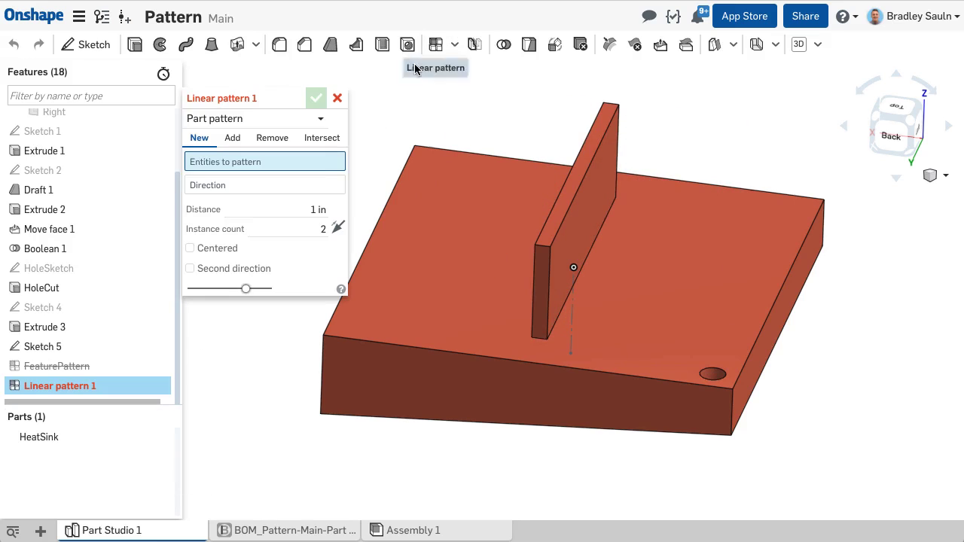
click(286, 120)
click(264, 181)
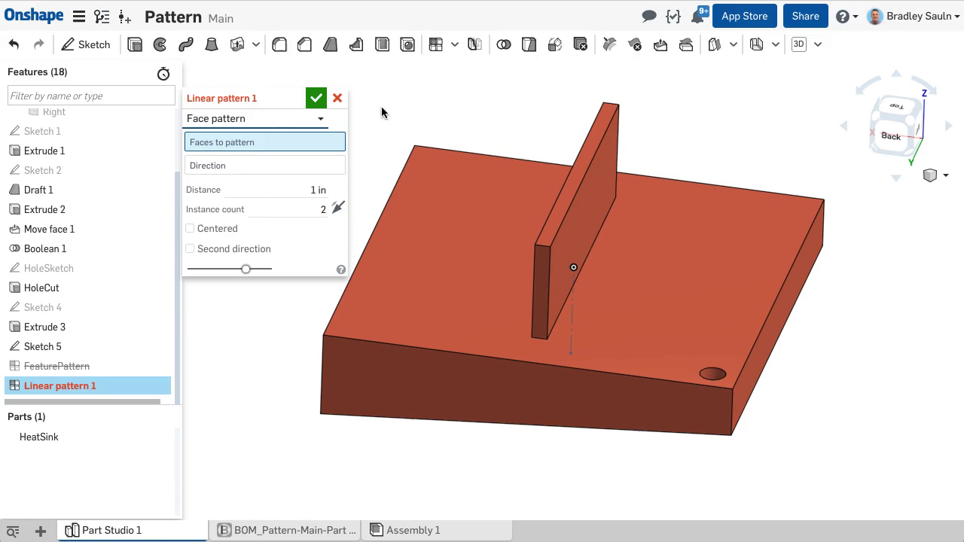
right_click(374, 117)
click(398, 178)
click(611, 113)
click(532, 255)
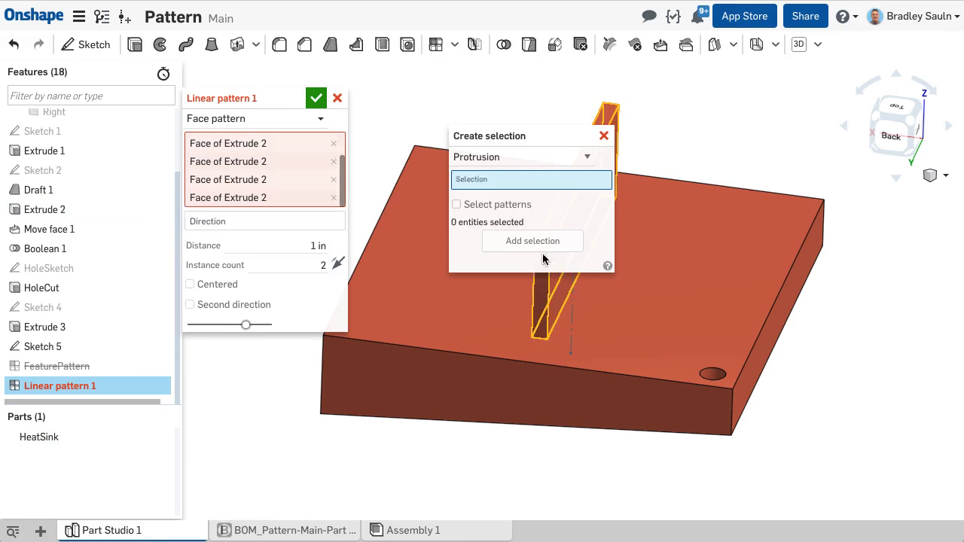
Set the direction along the base's front edge, adjust the distance, and confirm the nine-fin face pattern
click(369, 341)
click(274, 263)
double_click(274, 262)
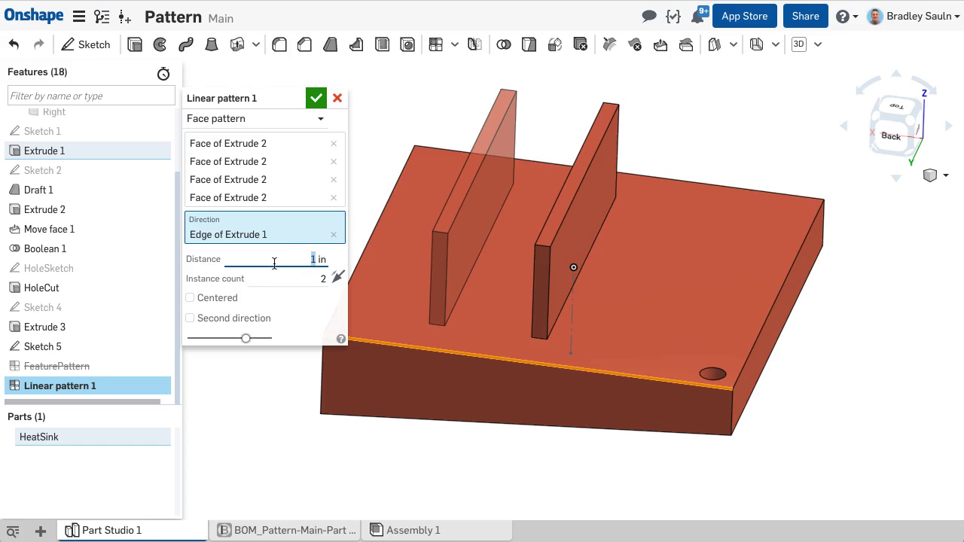
click(317, 98)
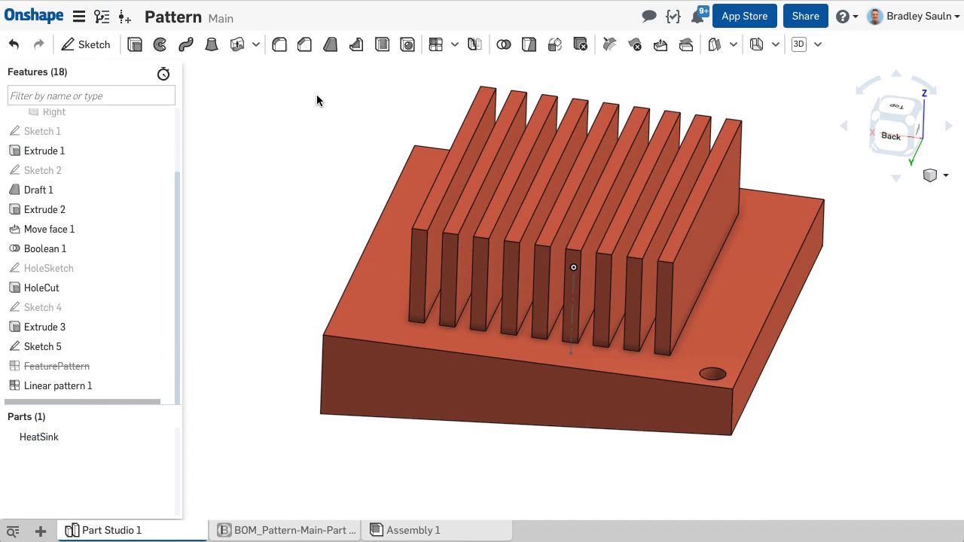
Compare regeneration times with FeaturePattern unsuppressed, then suppress it again (total 110ms)
right_click(99, 369)
click(132, 400)
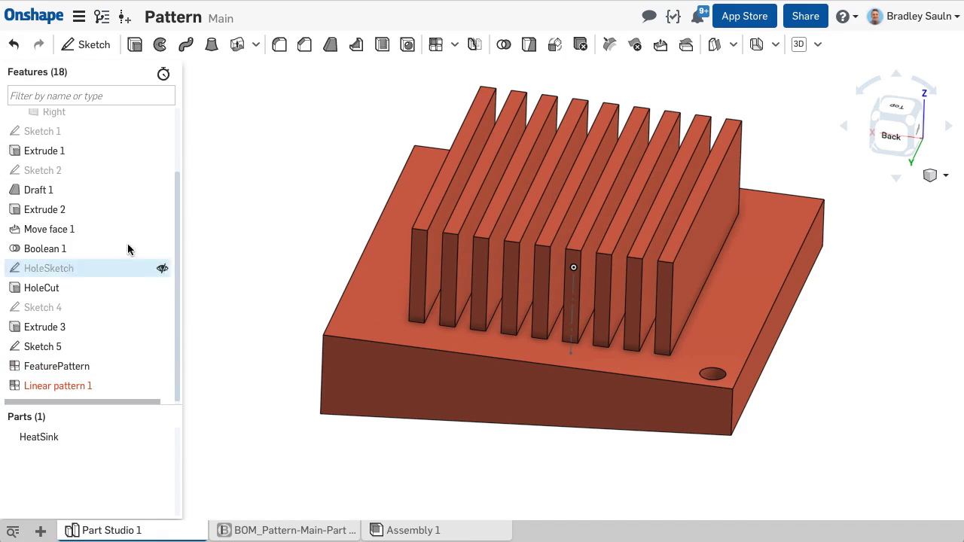
click(163, 73)
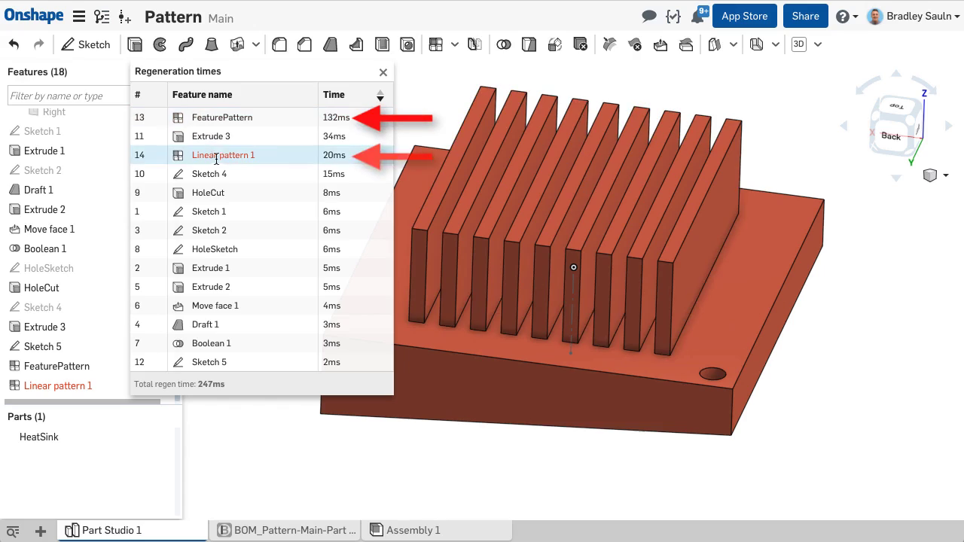
right_click(87, 366)
click(97, 351)
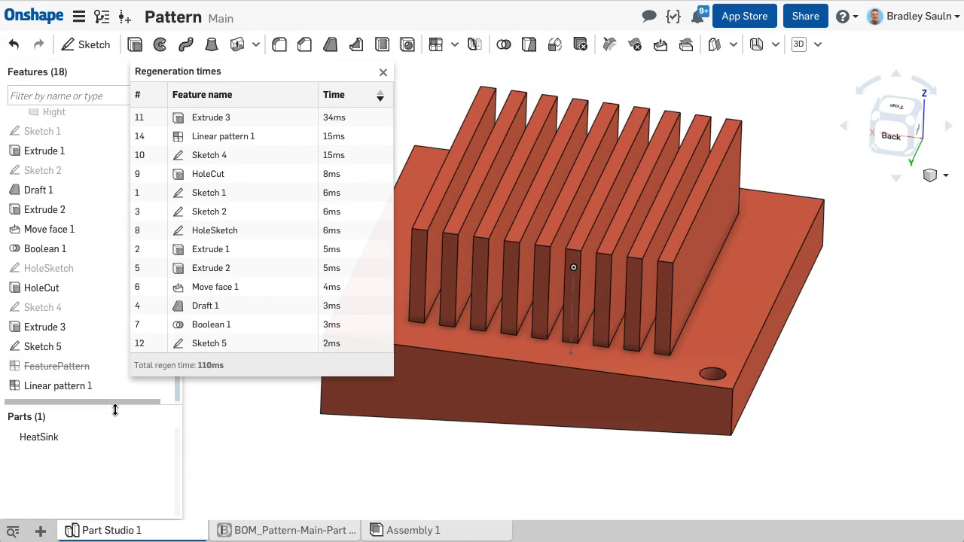